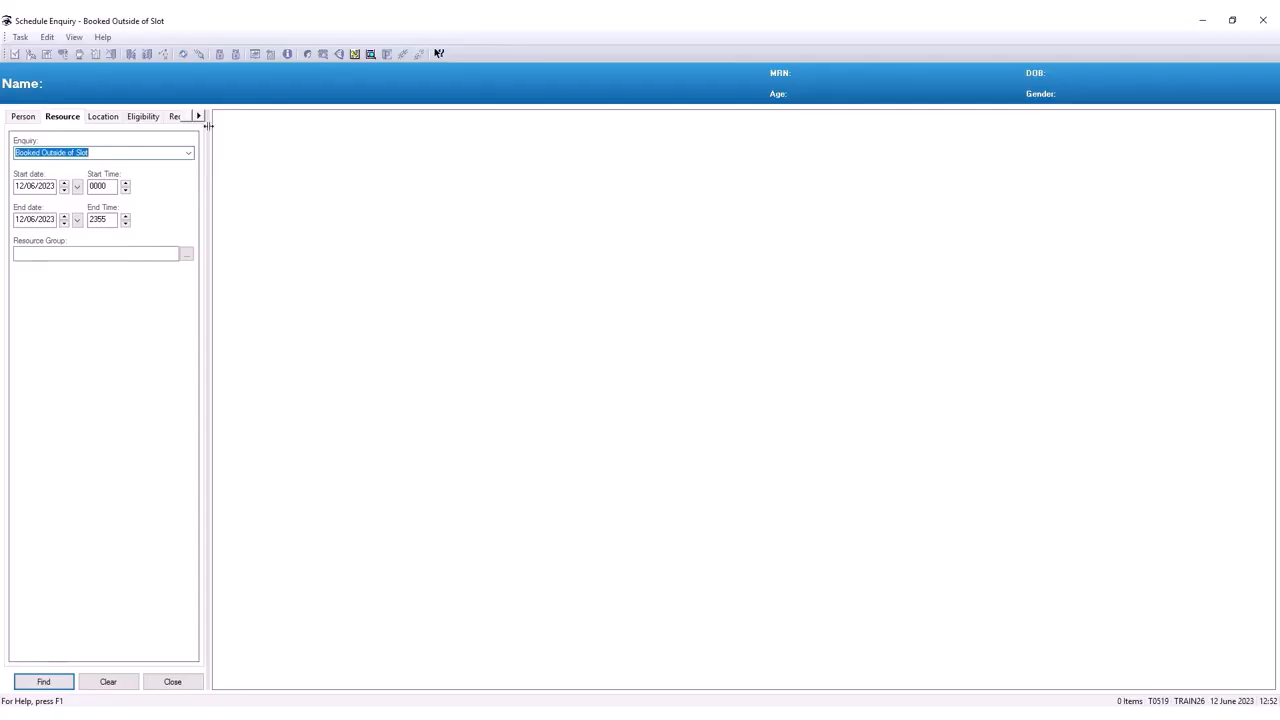
- On the Request List tab, set Enquiry to 1. Add / Set Encounter and queue to BTHFT Theatres
drag(207, 127, 383, 150)
click(194, 117)
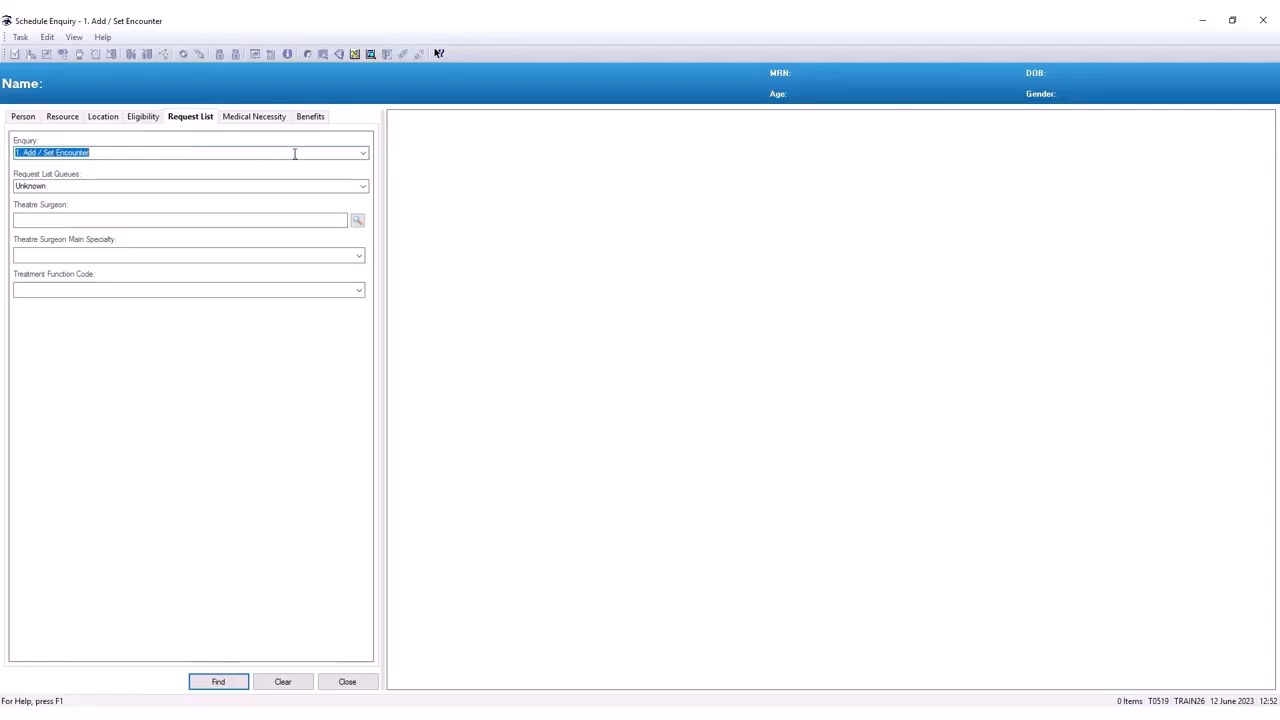
click(364, 156)
click(314, 164)
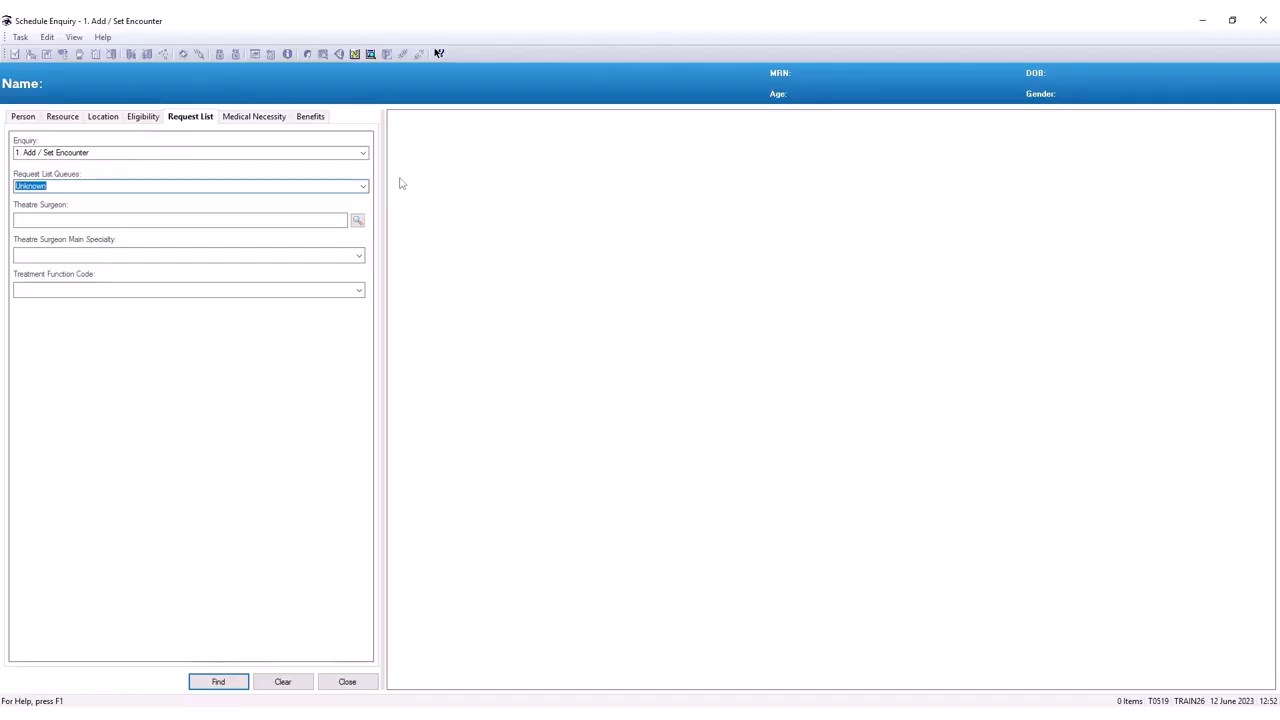
click(363, 187)
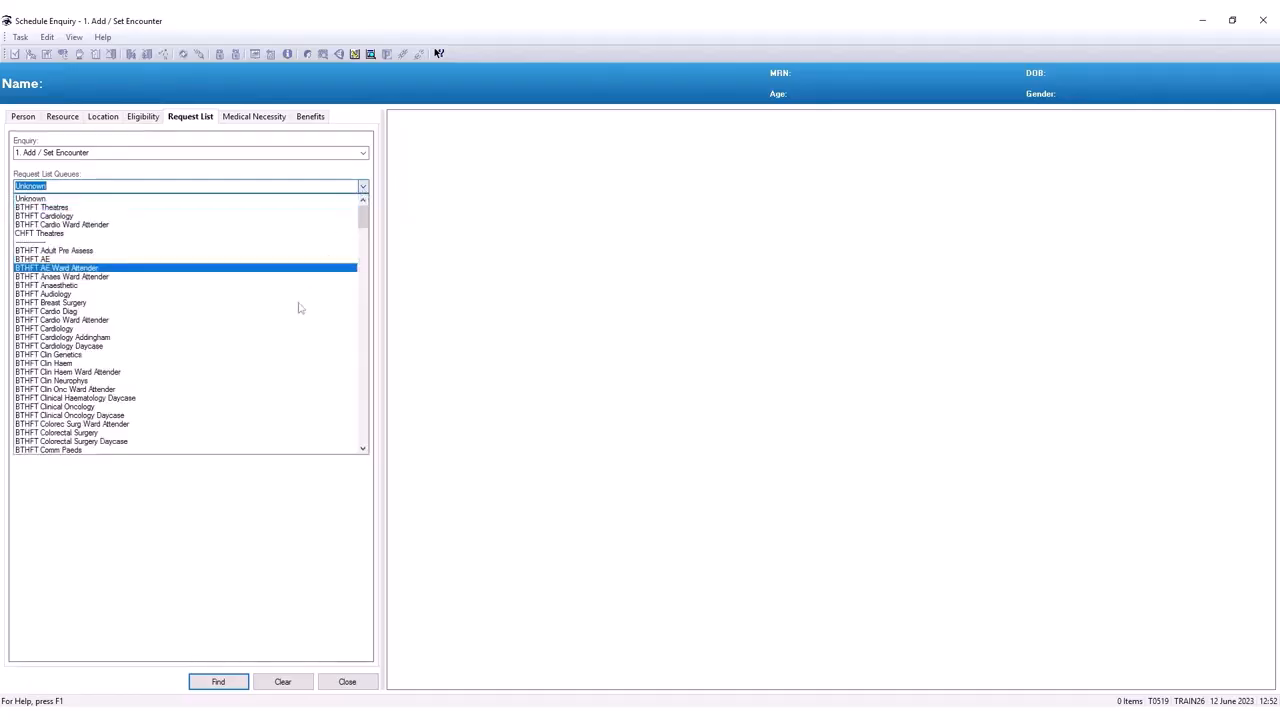
scroll(298, 308, down, 20)
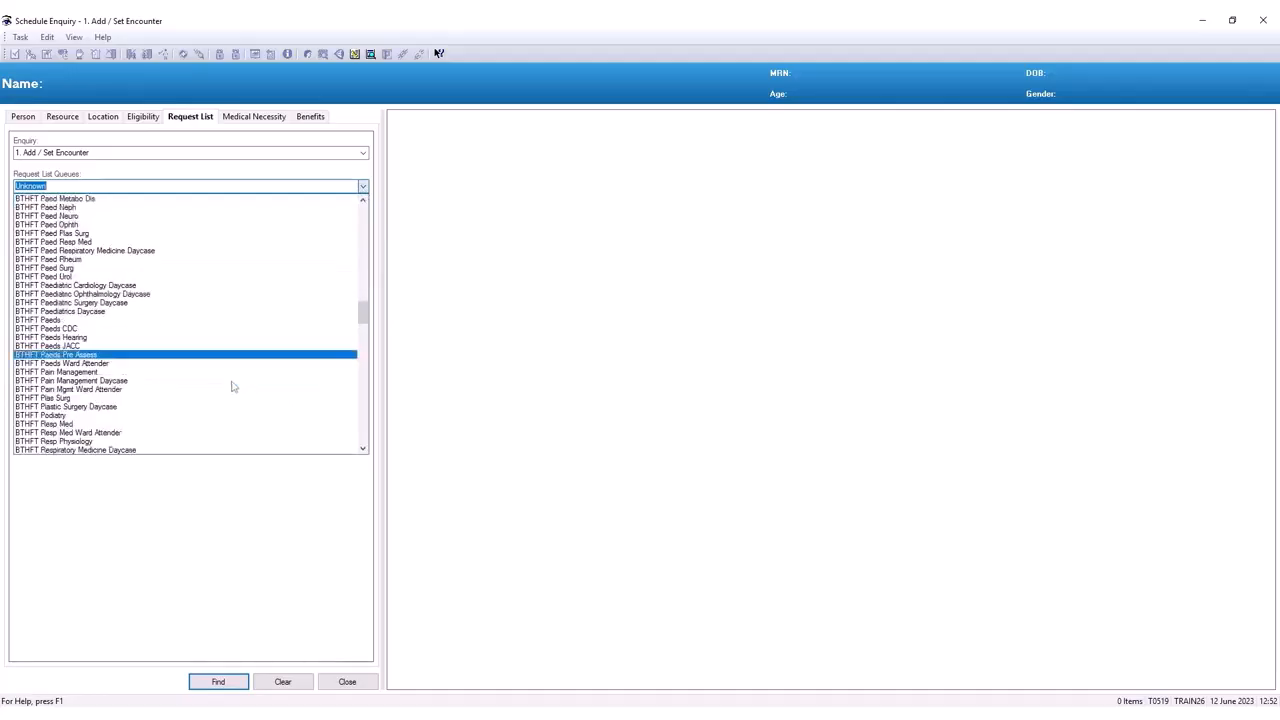
scroll(232, 387, down, 3)
click(122, 245)
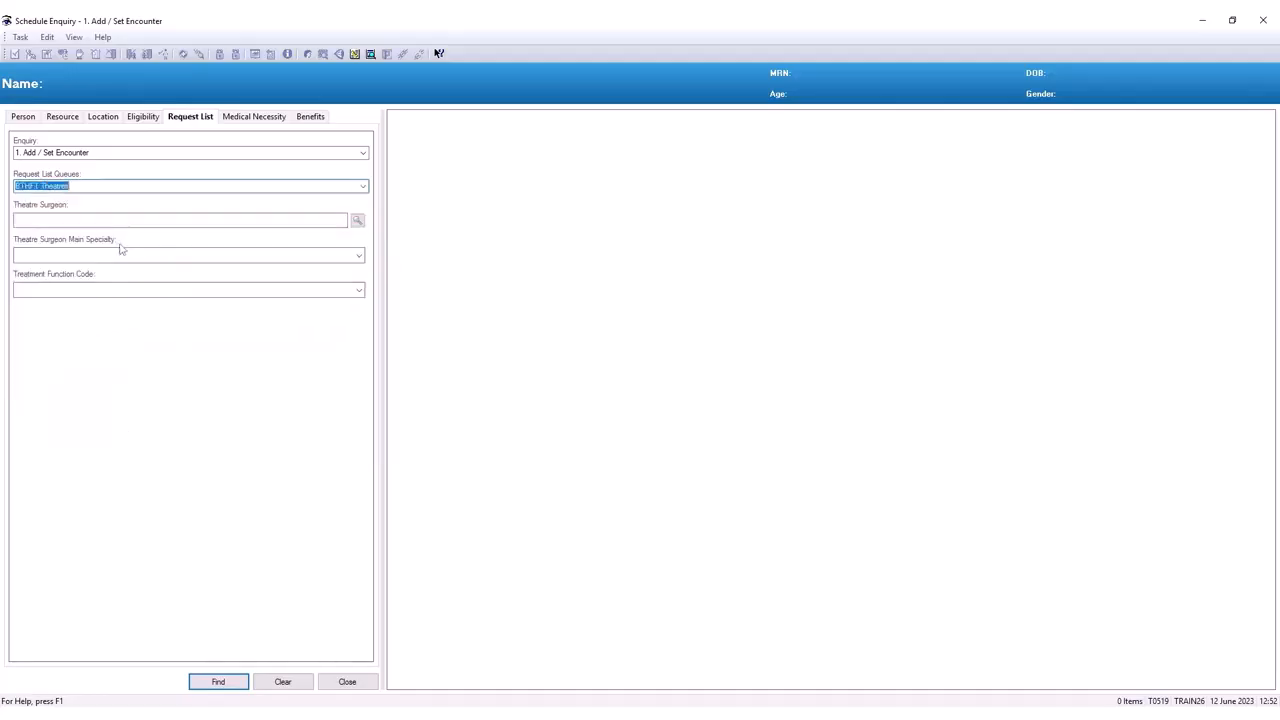
- List the BTHFT Theatres requests and add a new encounter for the selected patient
click(203, 681)
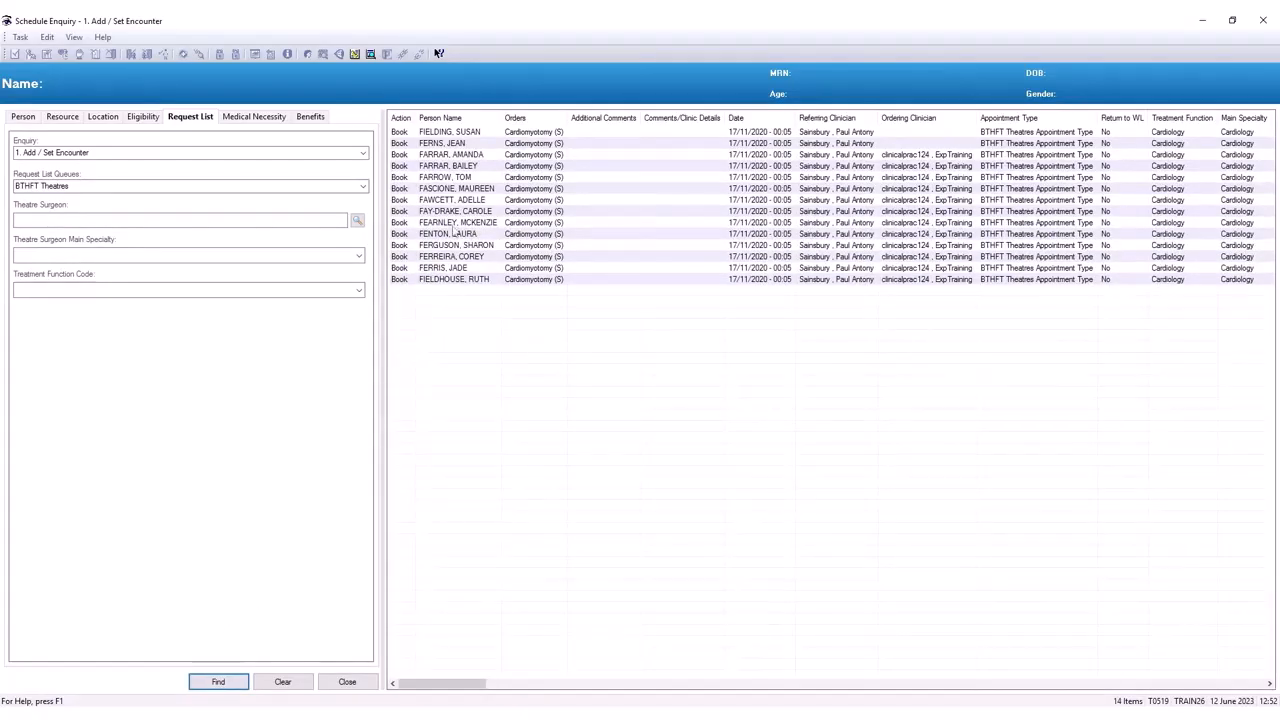
click(457, 201)
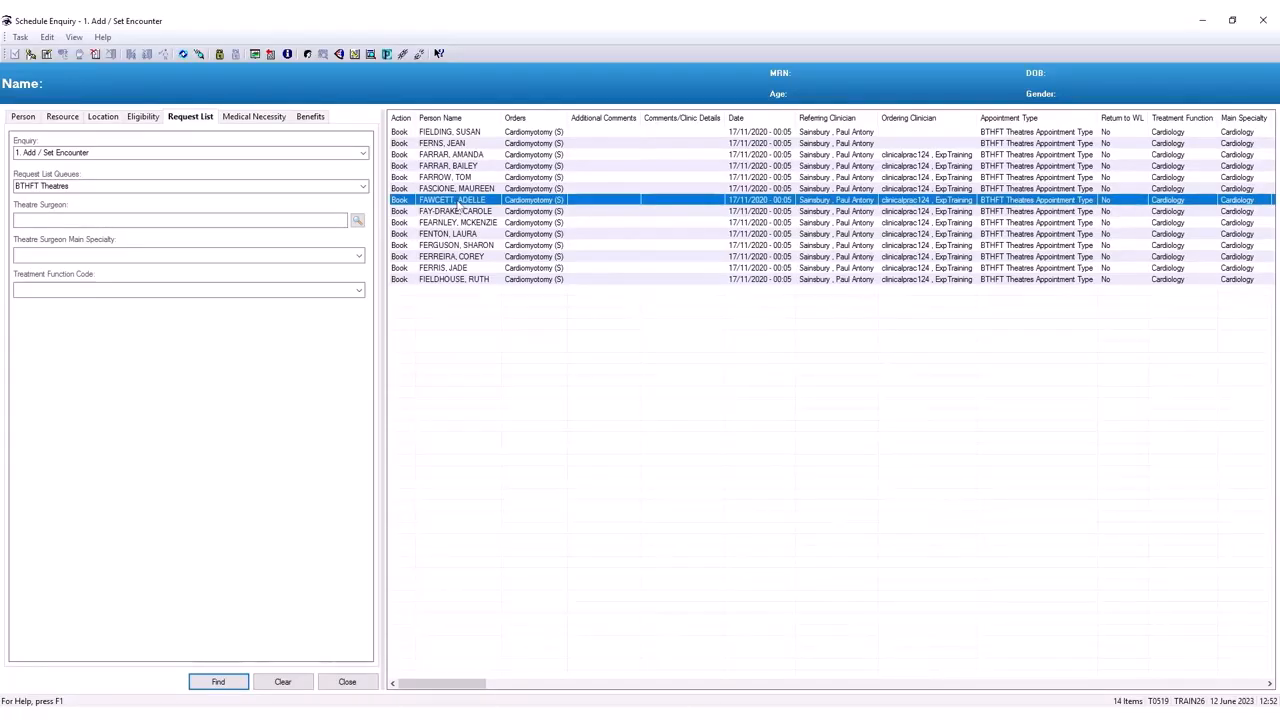
right_click(457, 204)
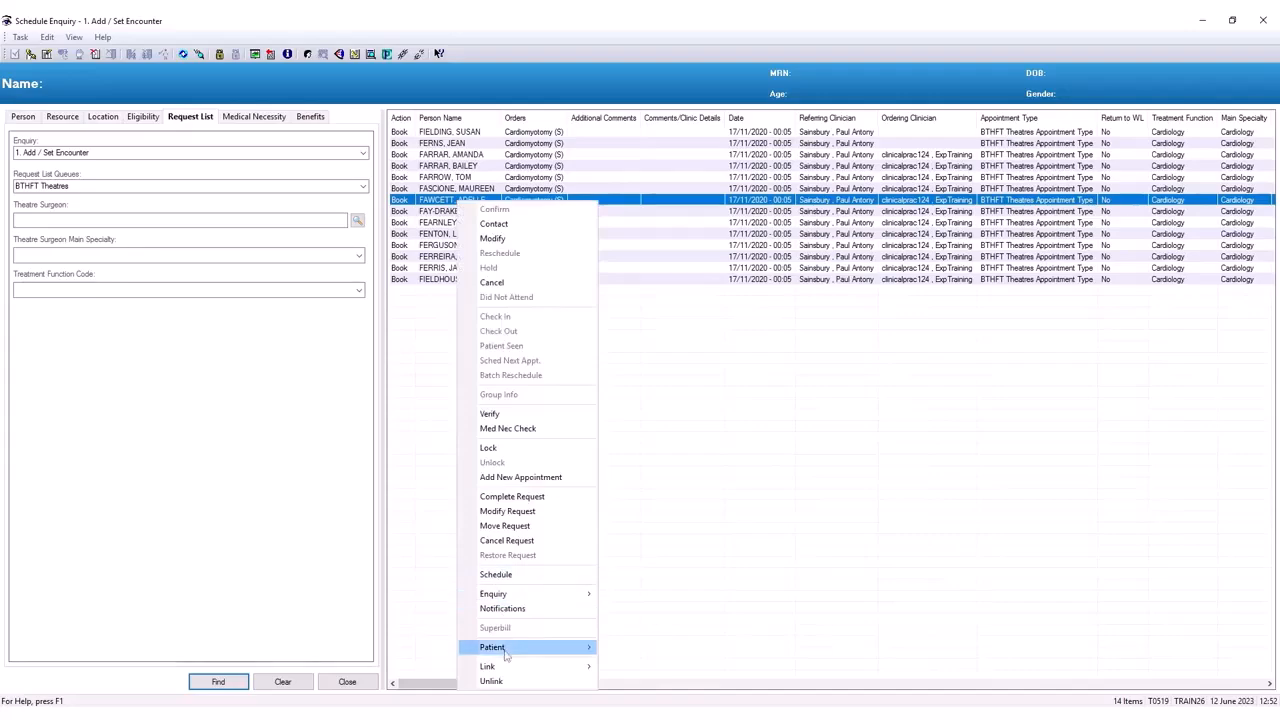
mouse_move(505, 650)
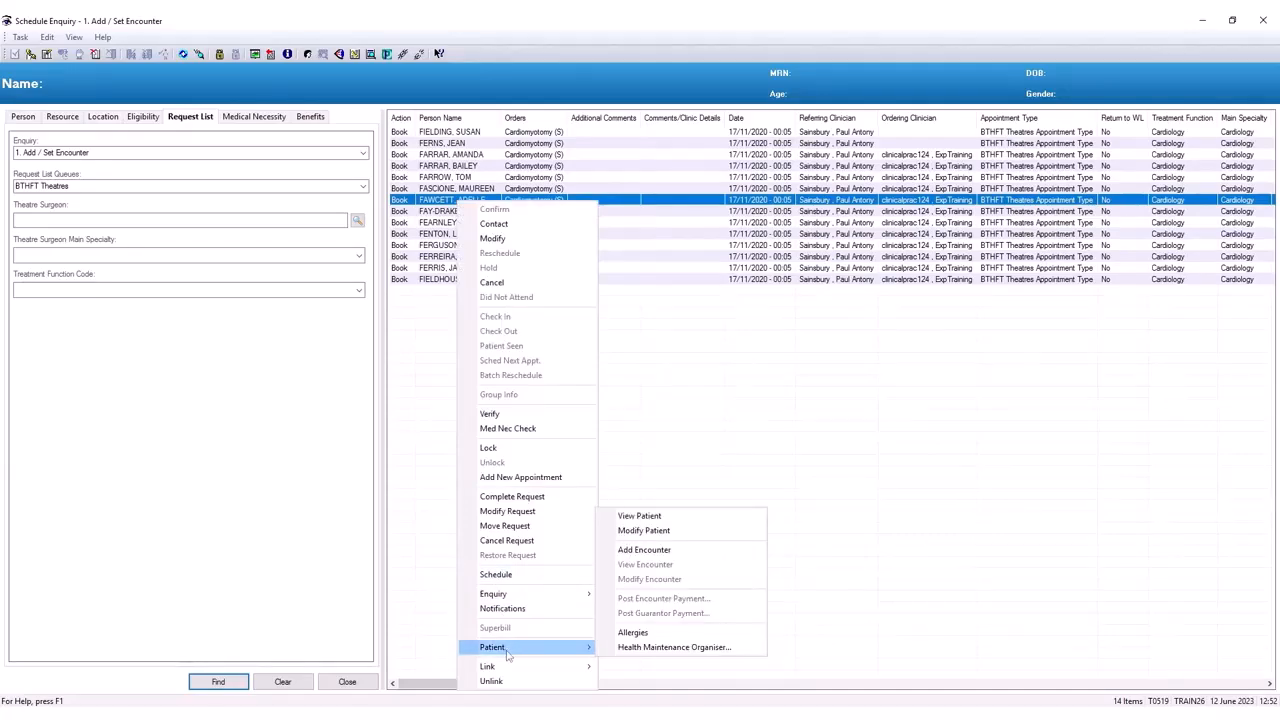
click(645, 550)
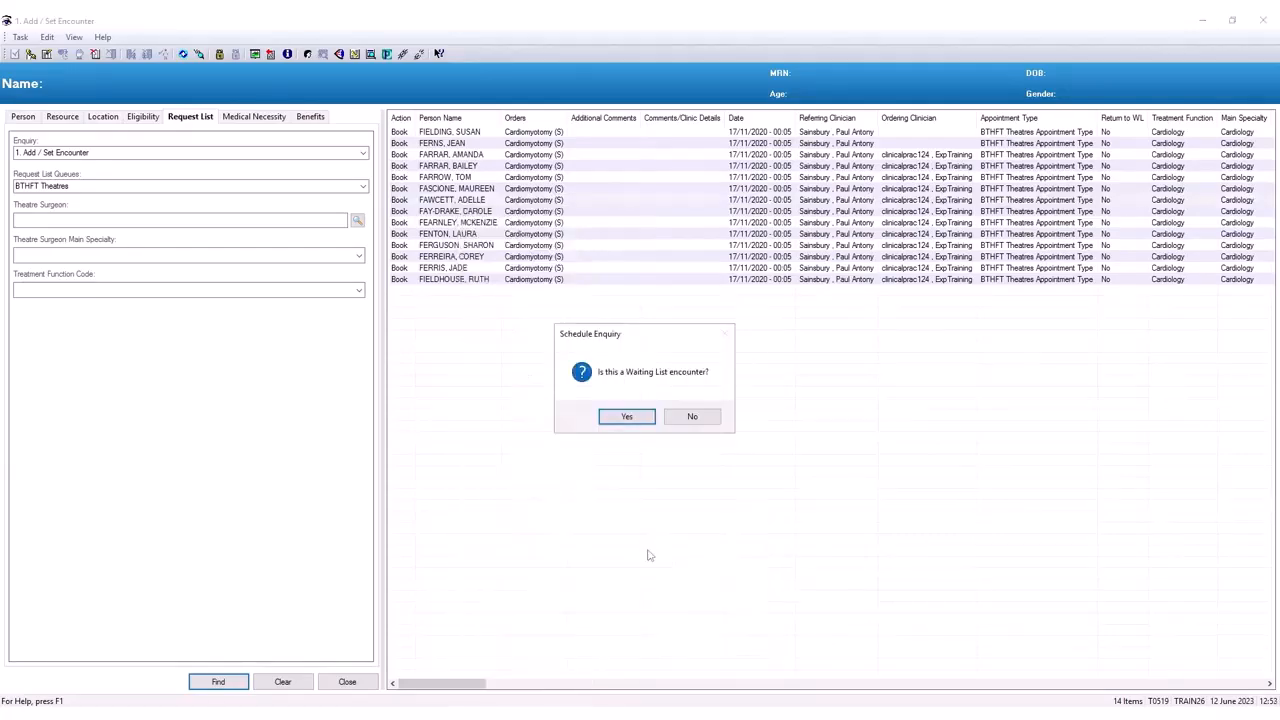
- Confirm it is a Waiting List encounter and load the Inpatient Waiting List conversation
click(632, 418)
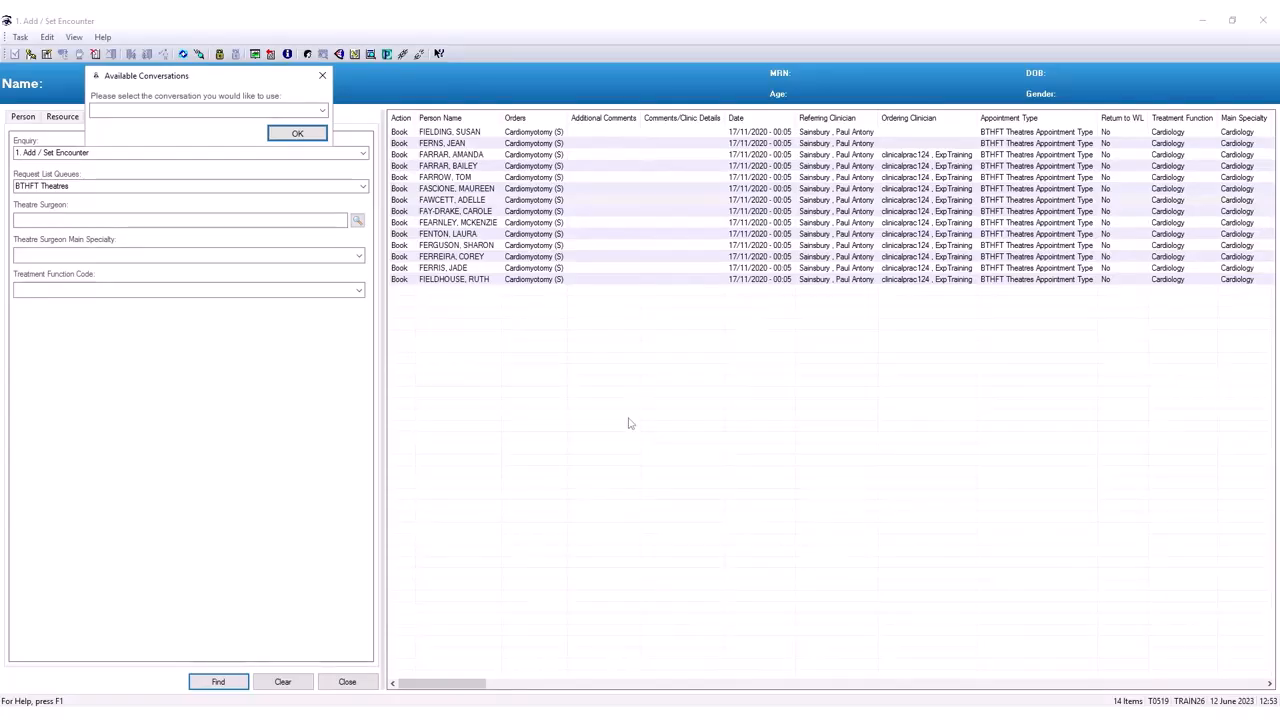
click(320, 109)
click(277, 124)
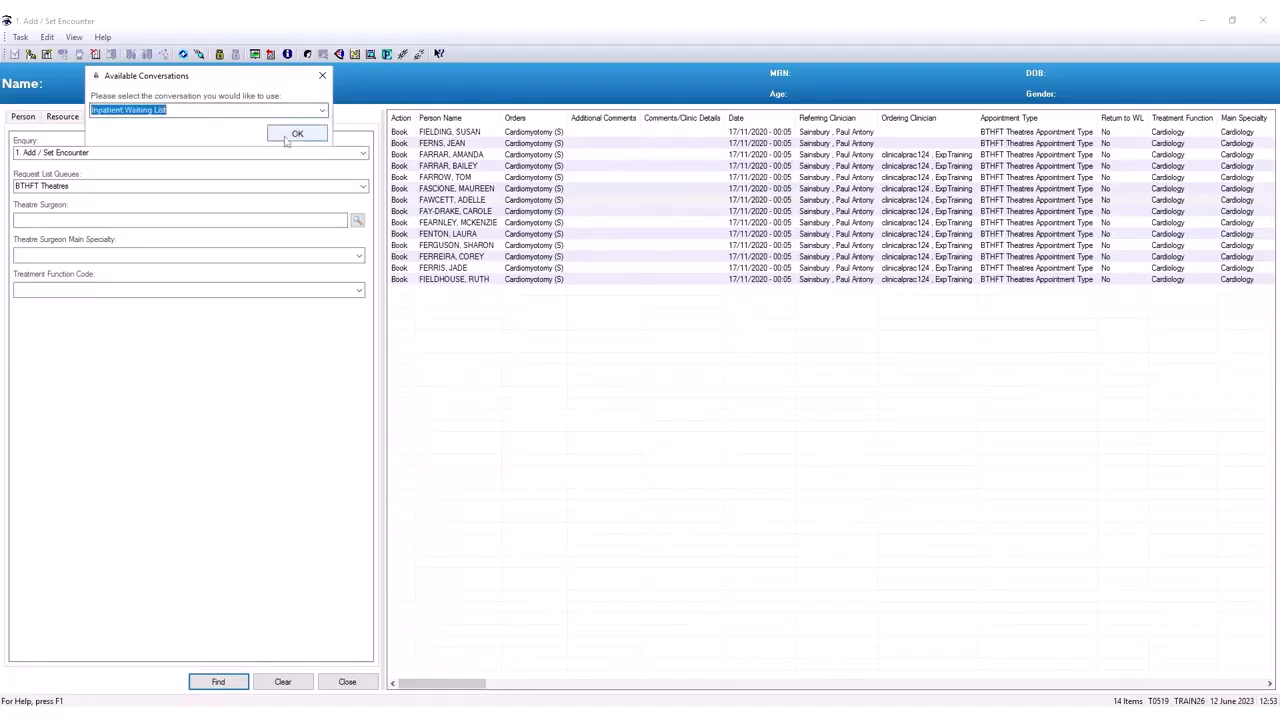
click(290, 136)
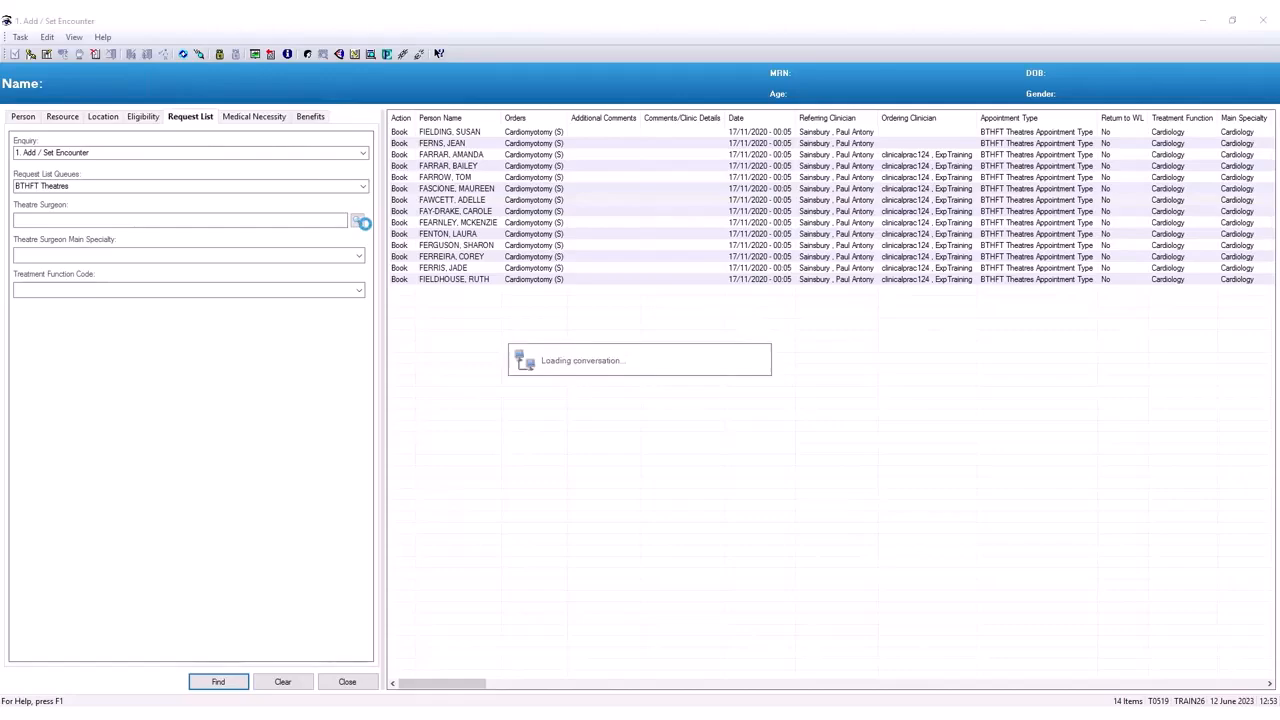
click(363, 225)
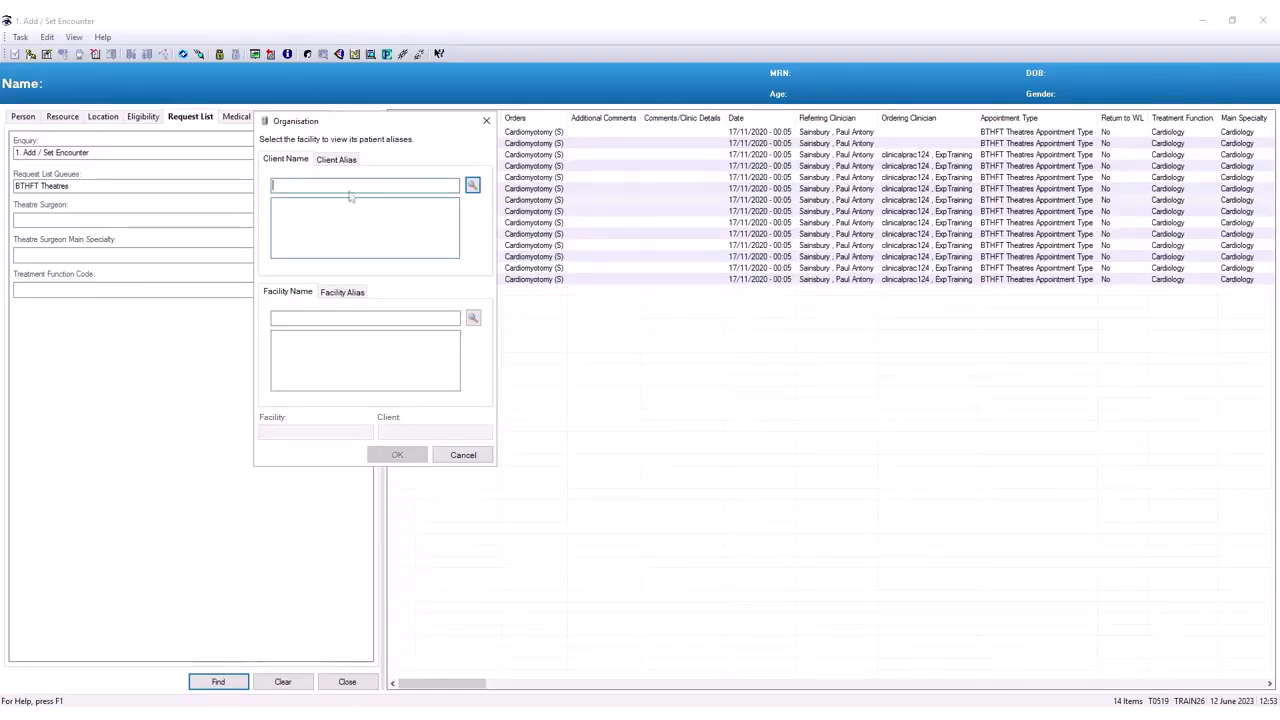
- Search facilities for 'bradford' and select Bradford Royal Infirmary as the facility
click(301, 317)
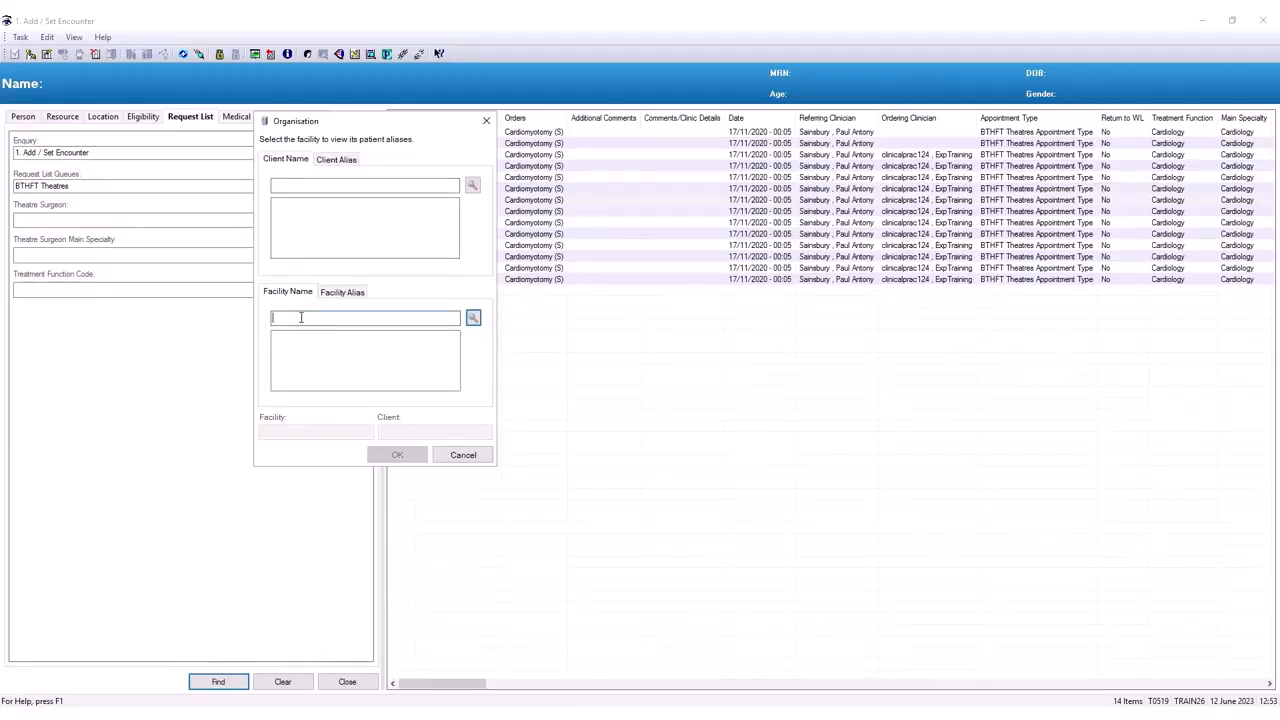
text(bradford)
click(473, 318)
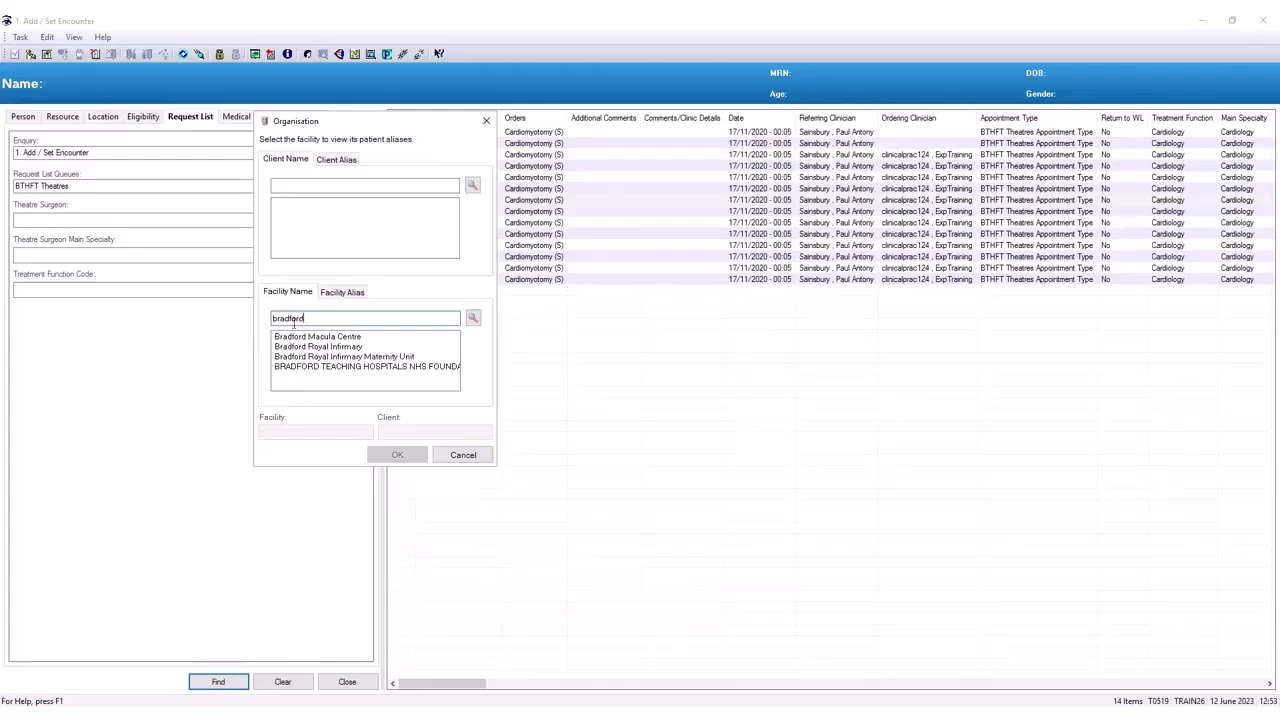
click(346, 367)
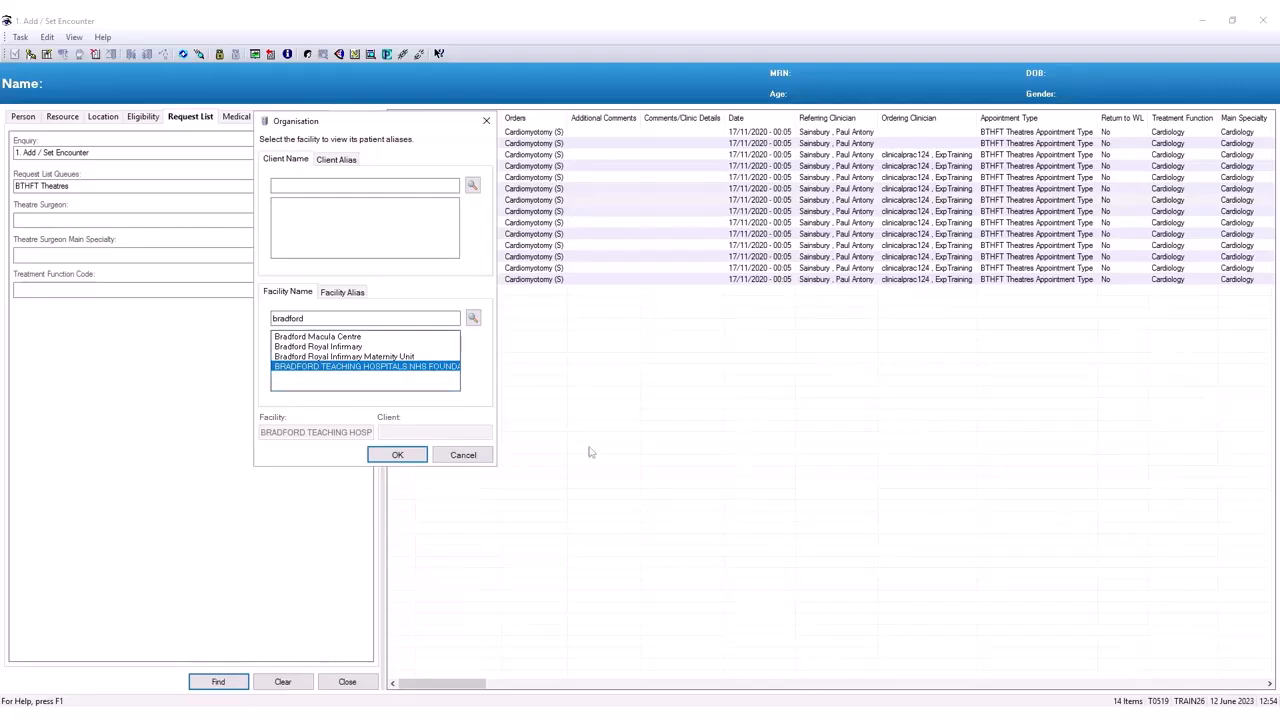
click(290, 347)
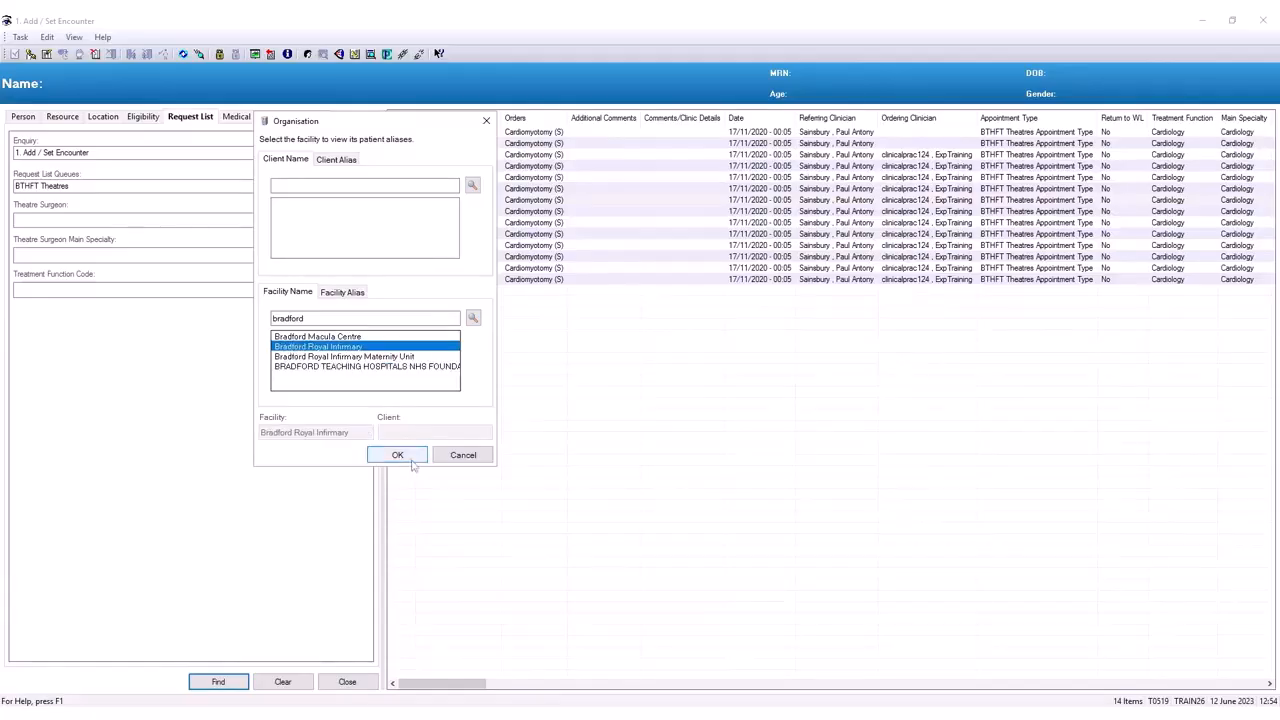
click(398, 456)
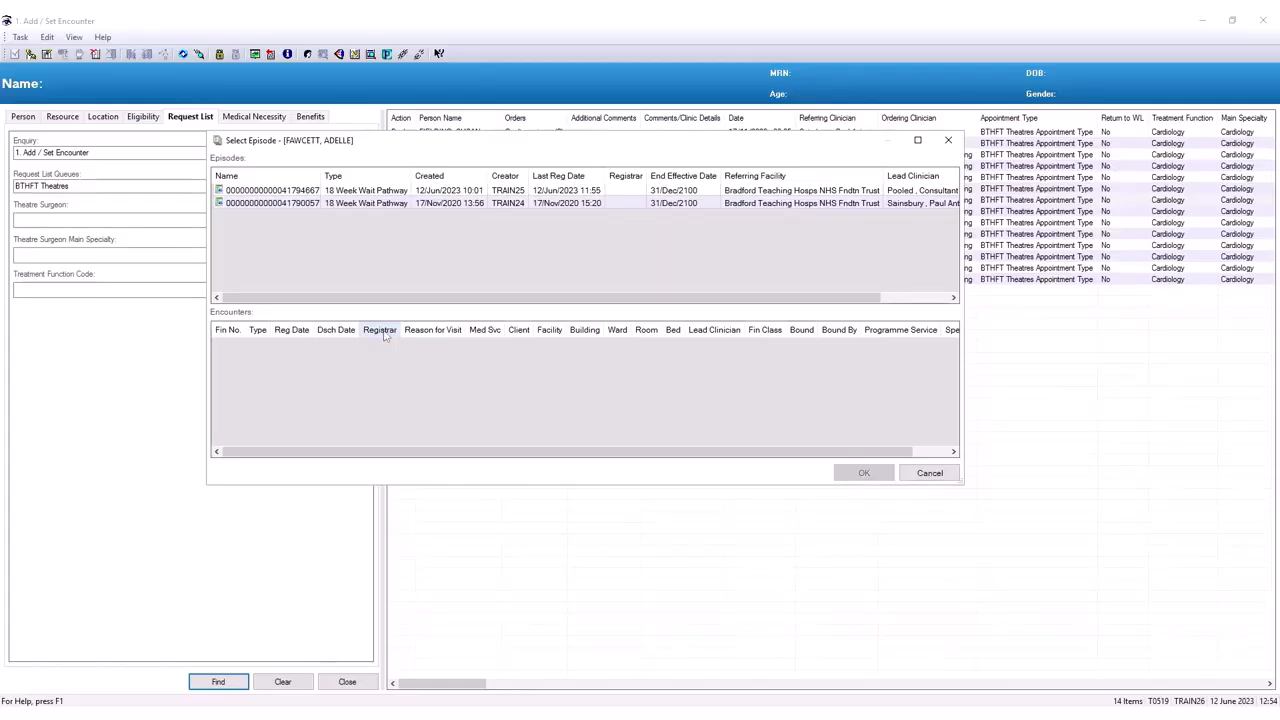
- Select the 12/Jun/2023 episode and load the Inpatient Waiting List form
click(449, 192)
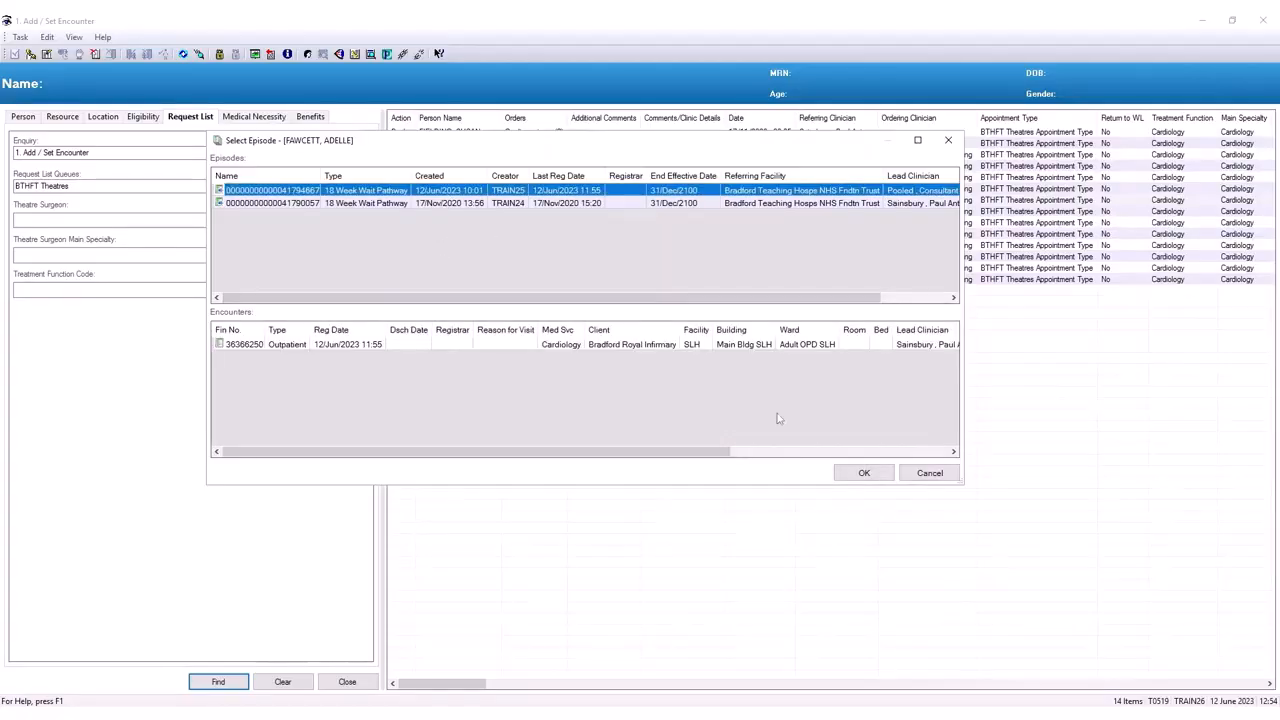
click(864, 476)
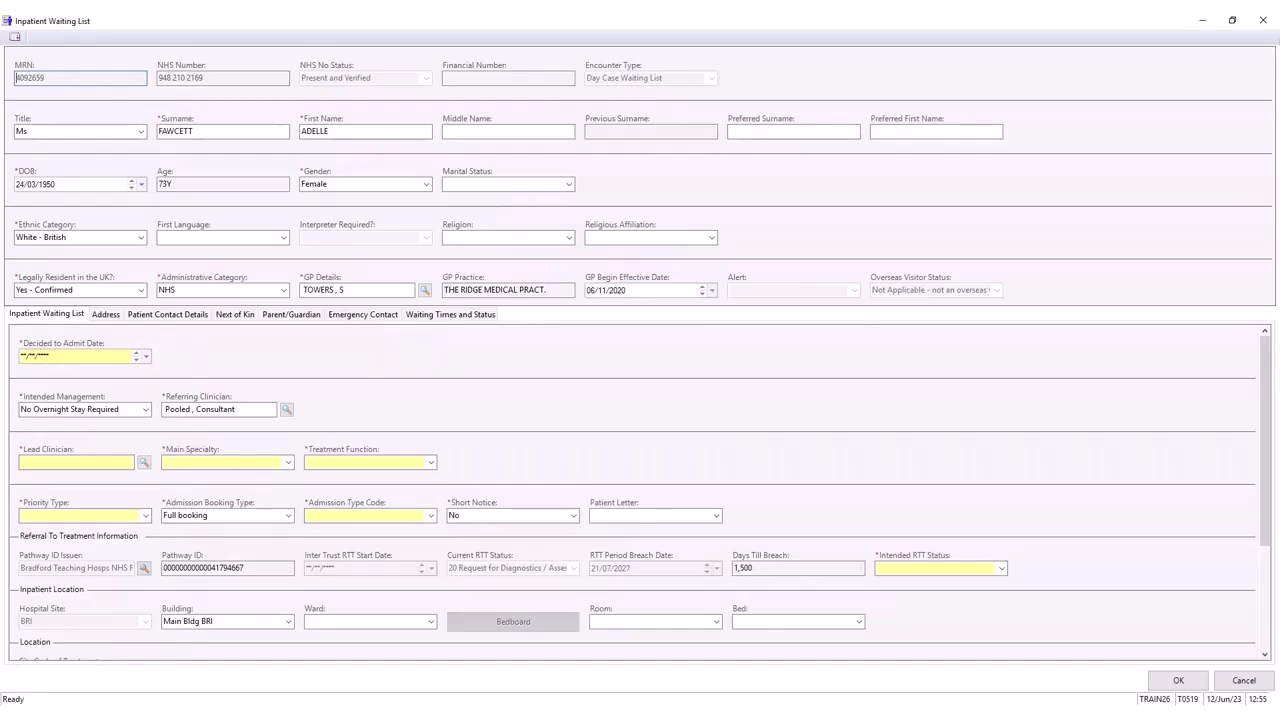
- Set Decided to Admit Date to today, 12/06/2023, and fill in the lead clinician by surname
click(82, 355)
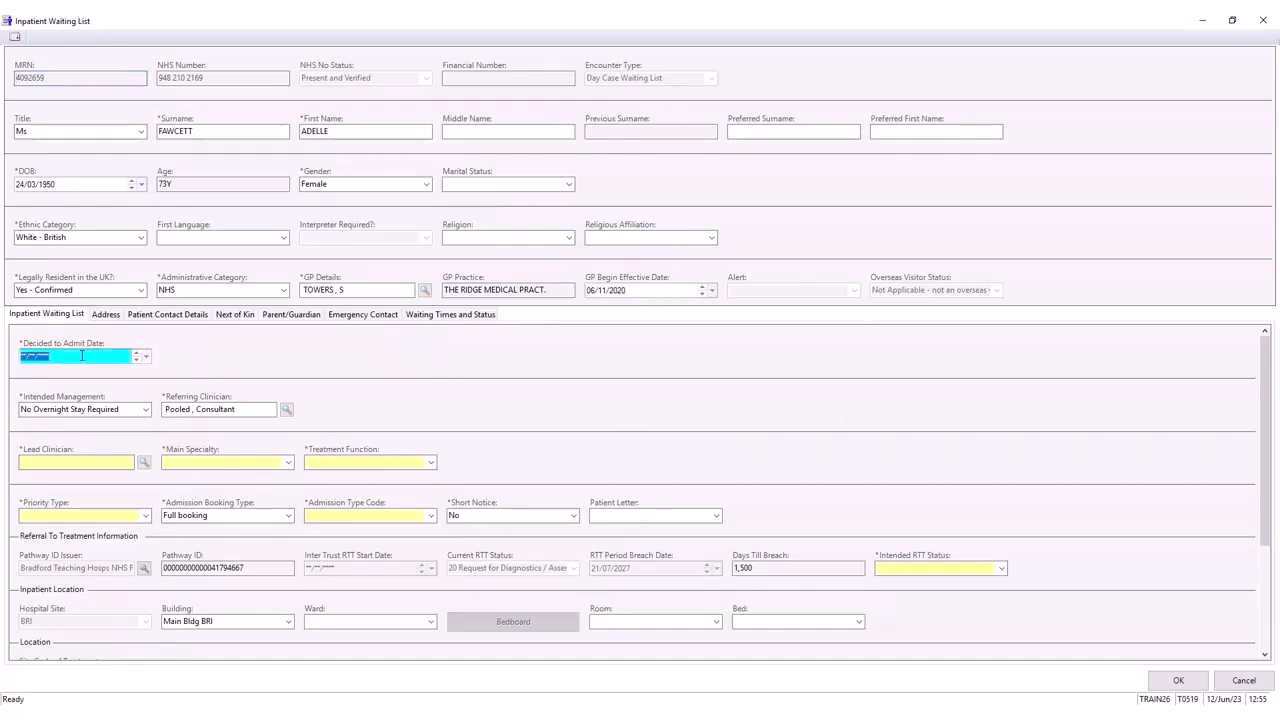
key(t)
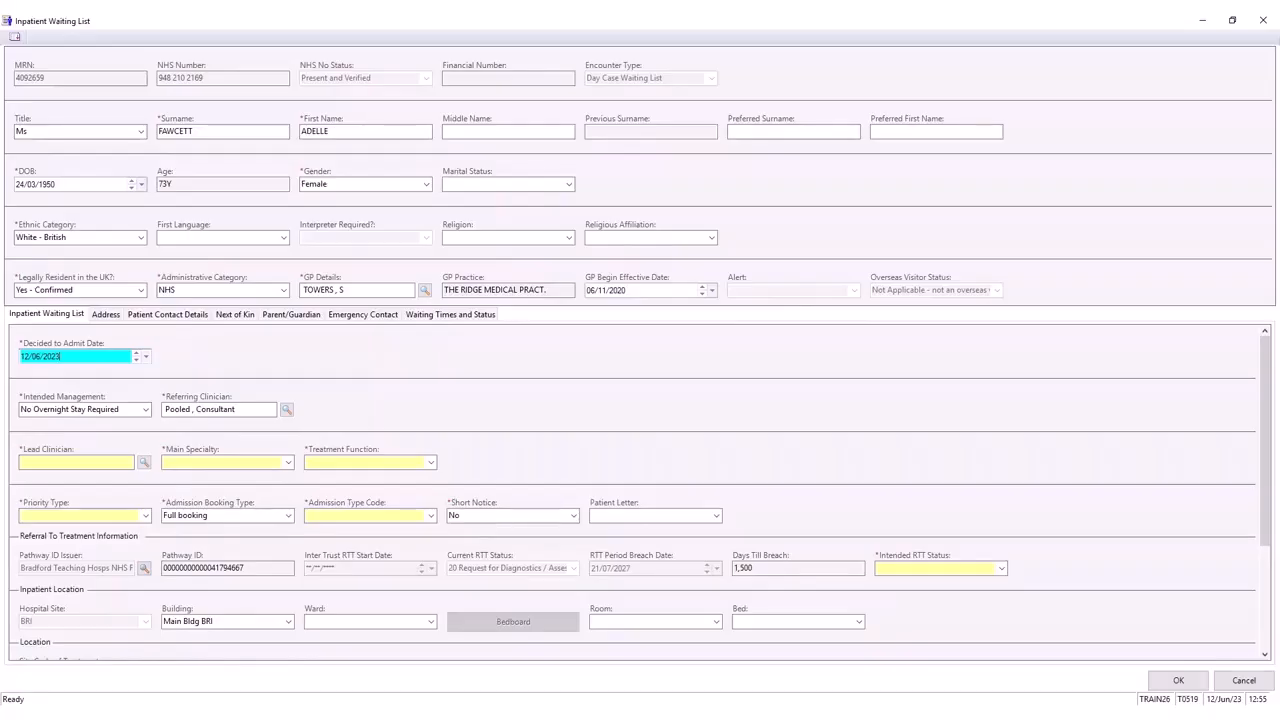
click(113, 463)
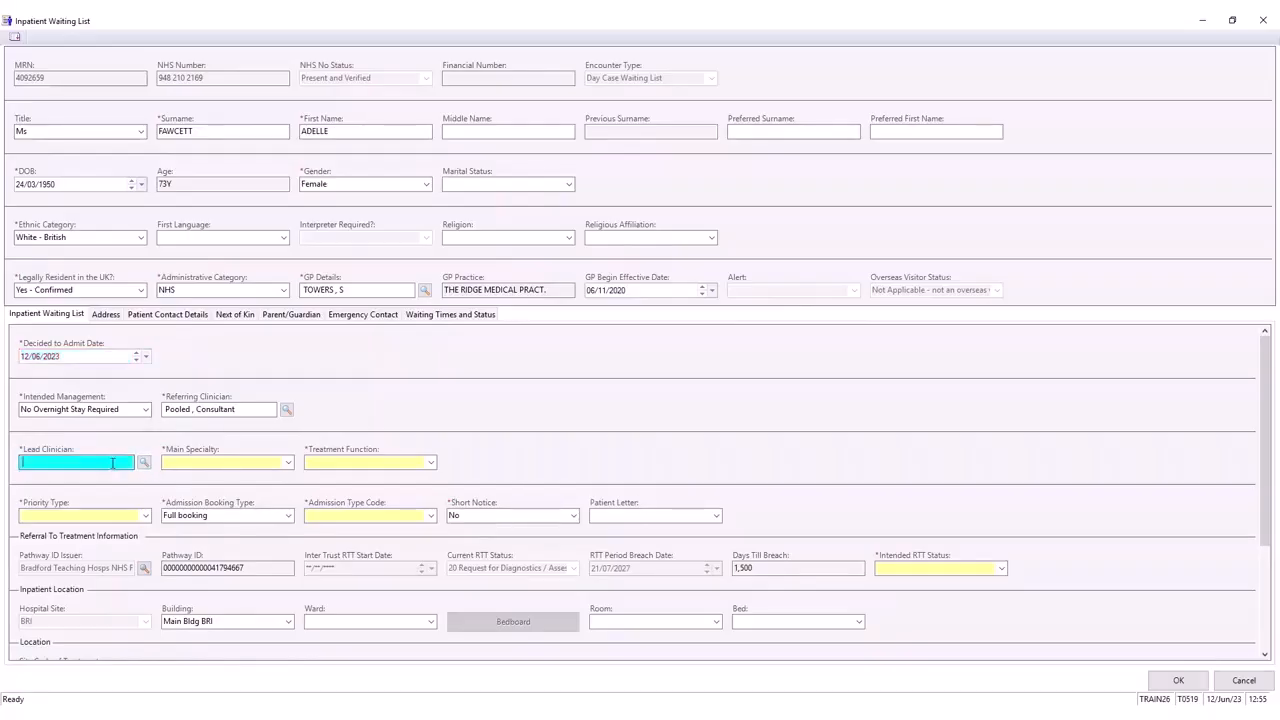
text(sainsbury)
key(Tab)
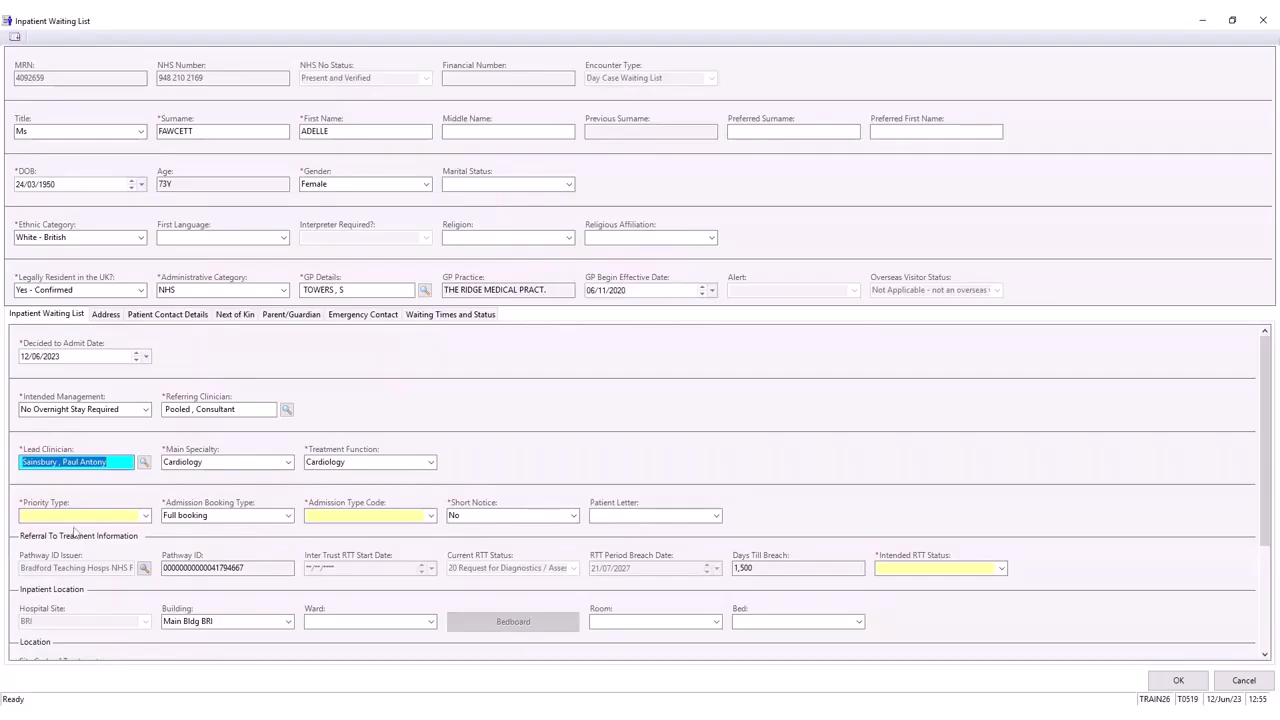
- Set Priority Type to Routine and Admission Type Code to Waiting List
click(146, 515)
click(107, 540)
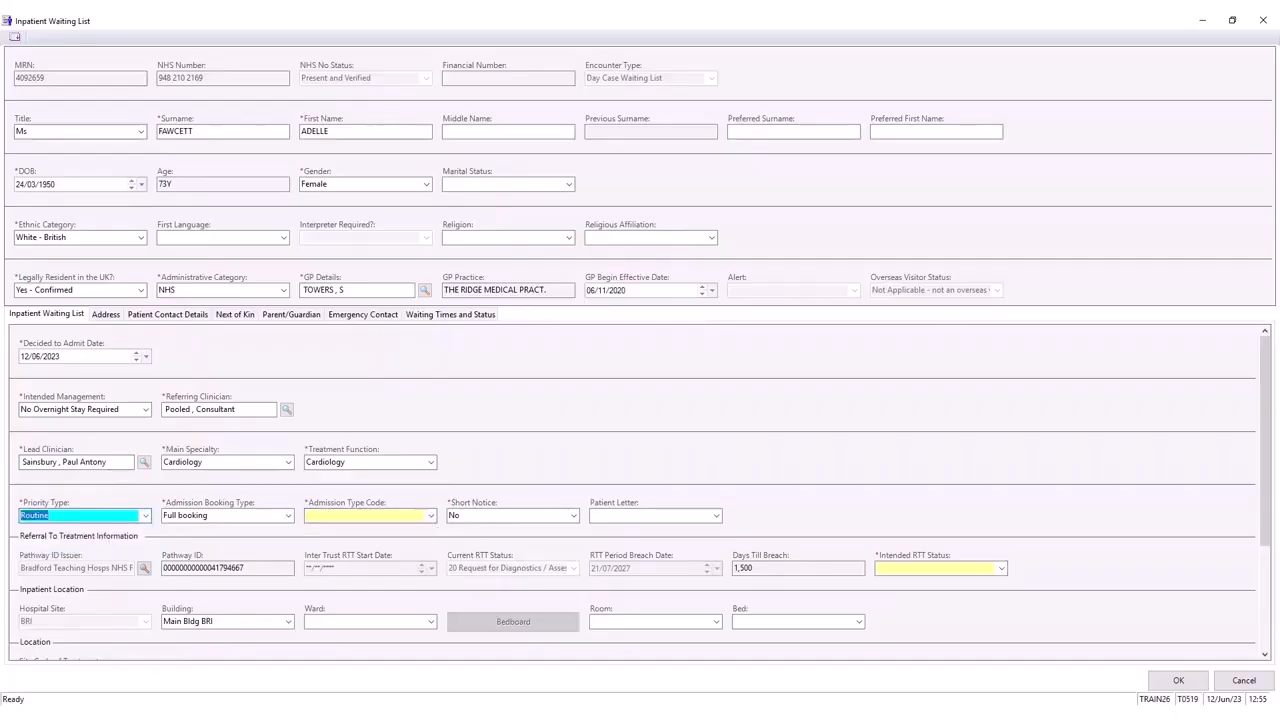
click(432, 517)
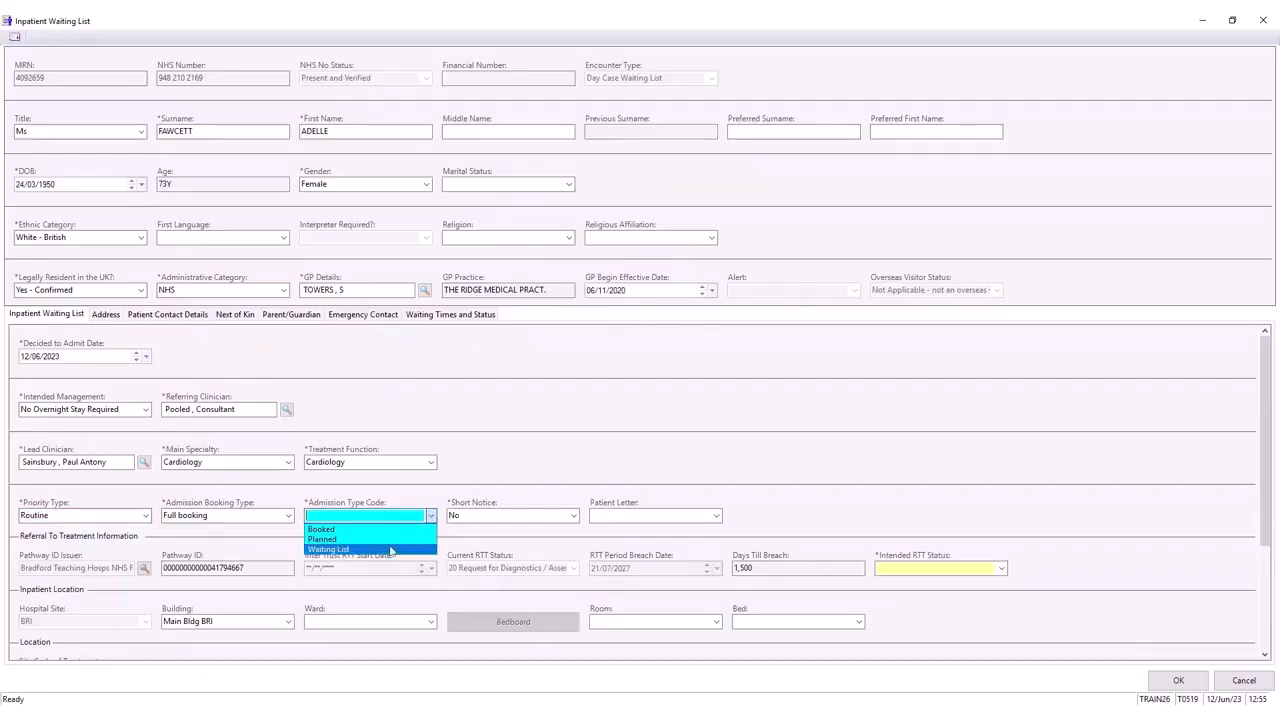
click(389, 550)
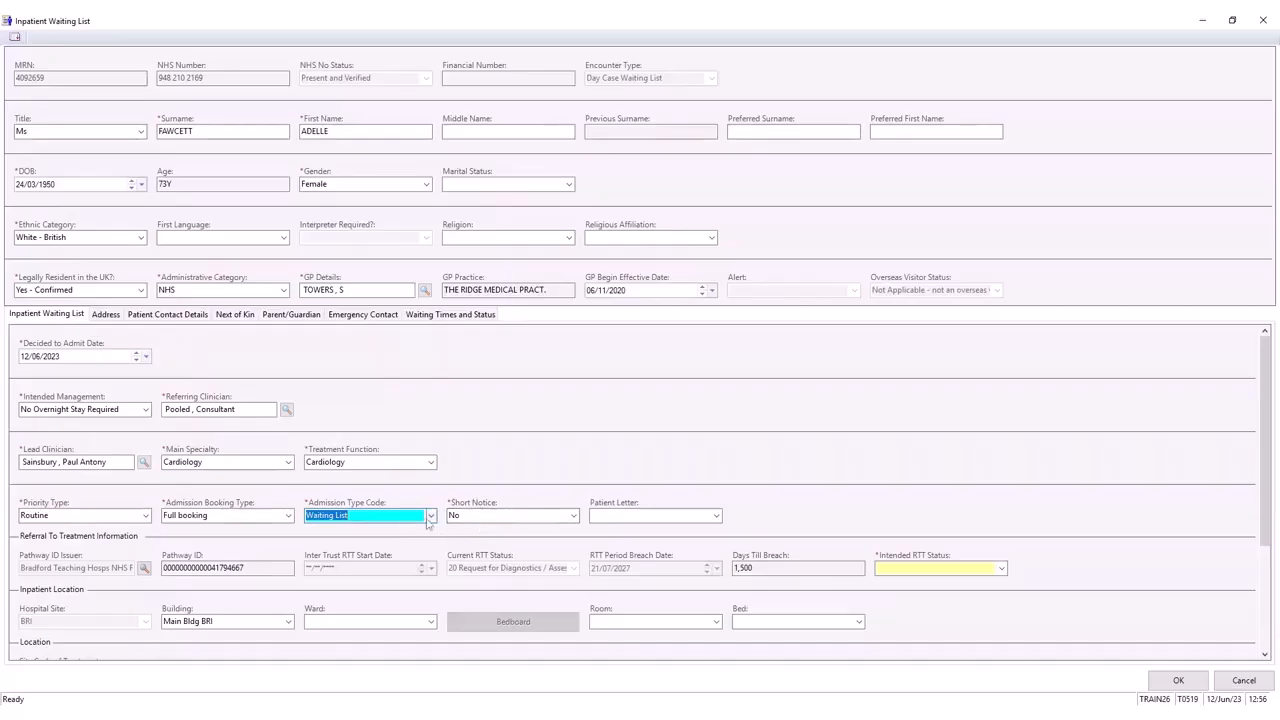
click(430, 515)
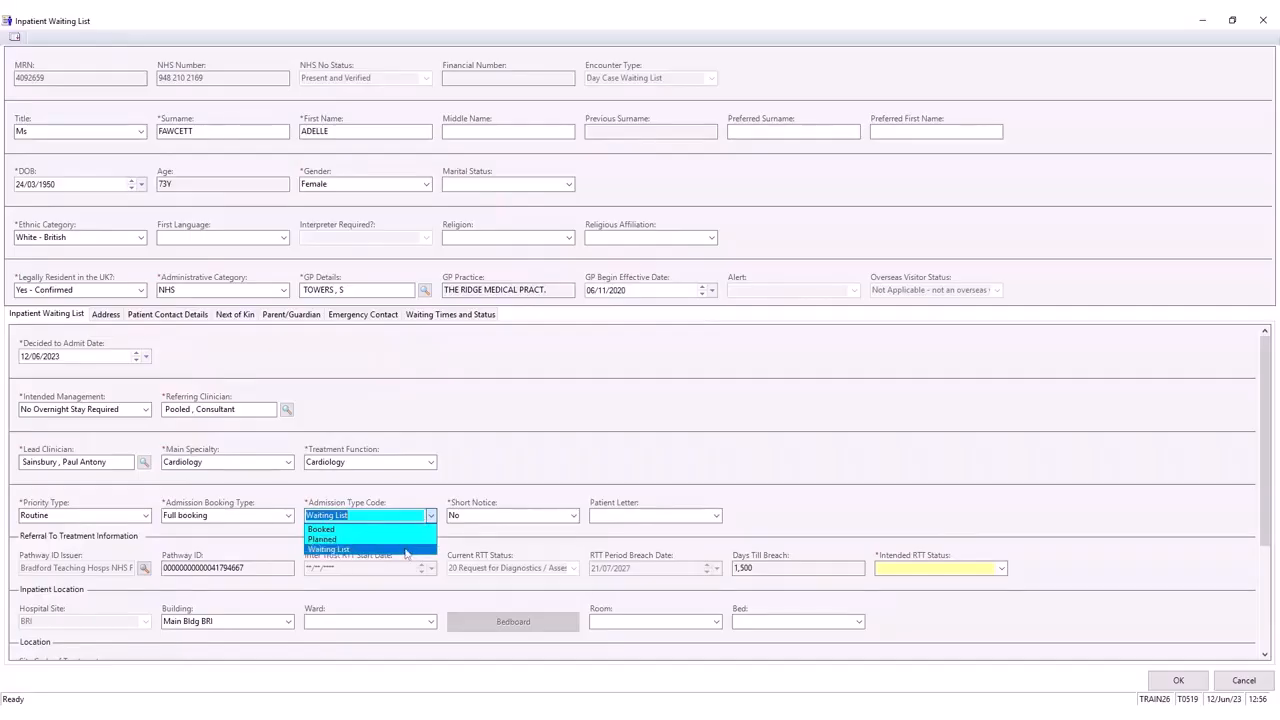
click(402, 550)
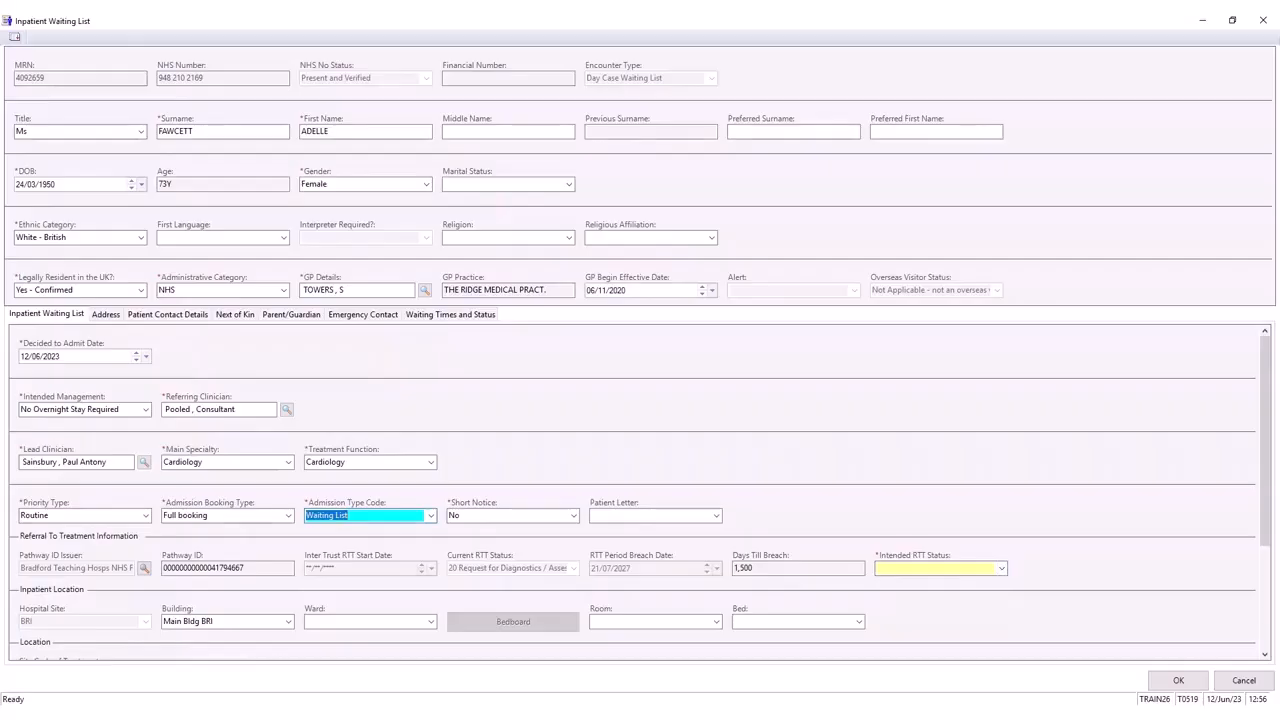
- Set Intended RTT Status to 30 Intended Admission for Treatment and save the entry
click(1001, 568)
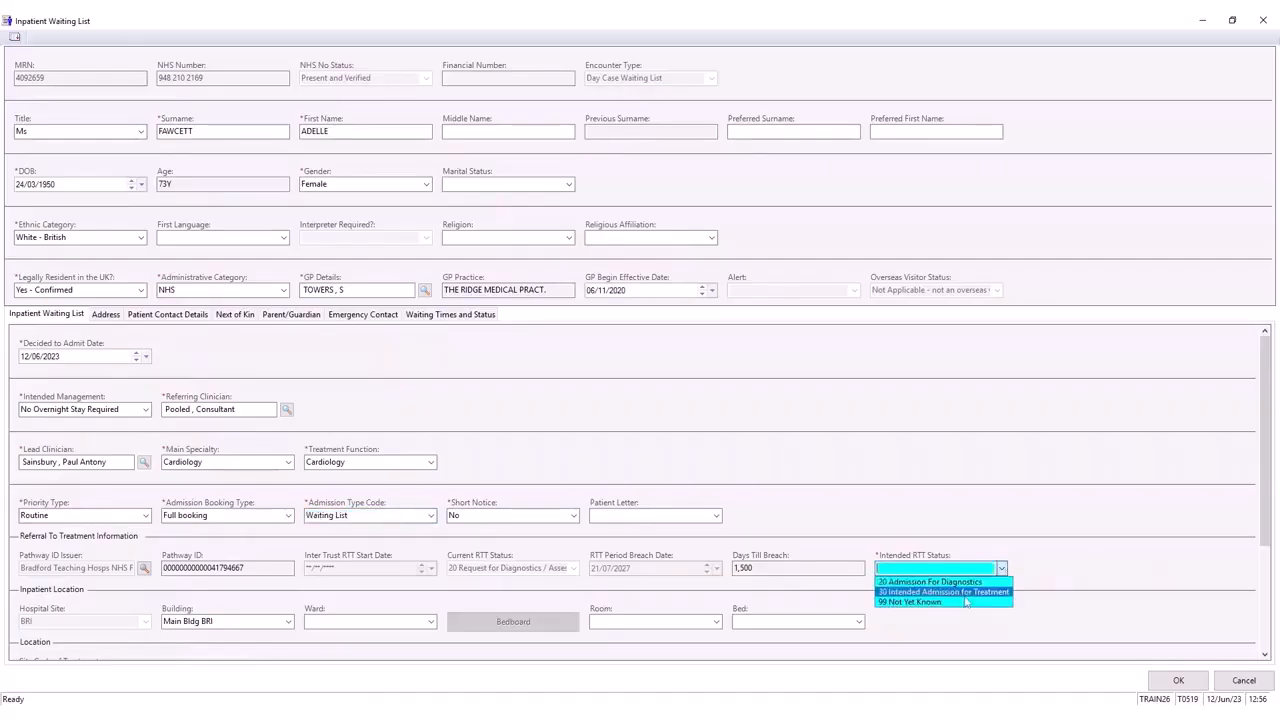
click(966, 597)
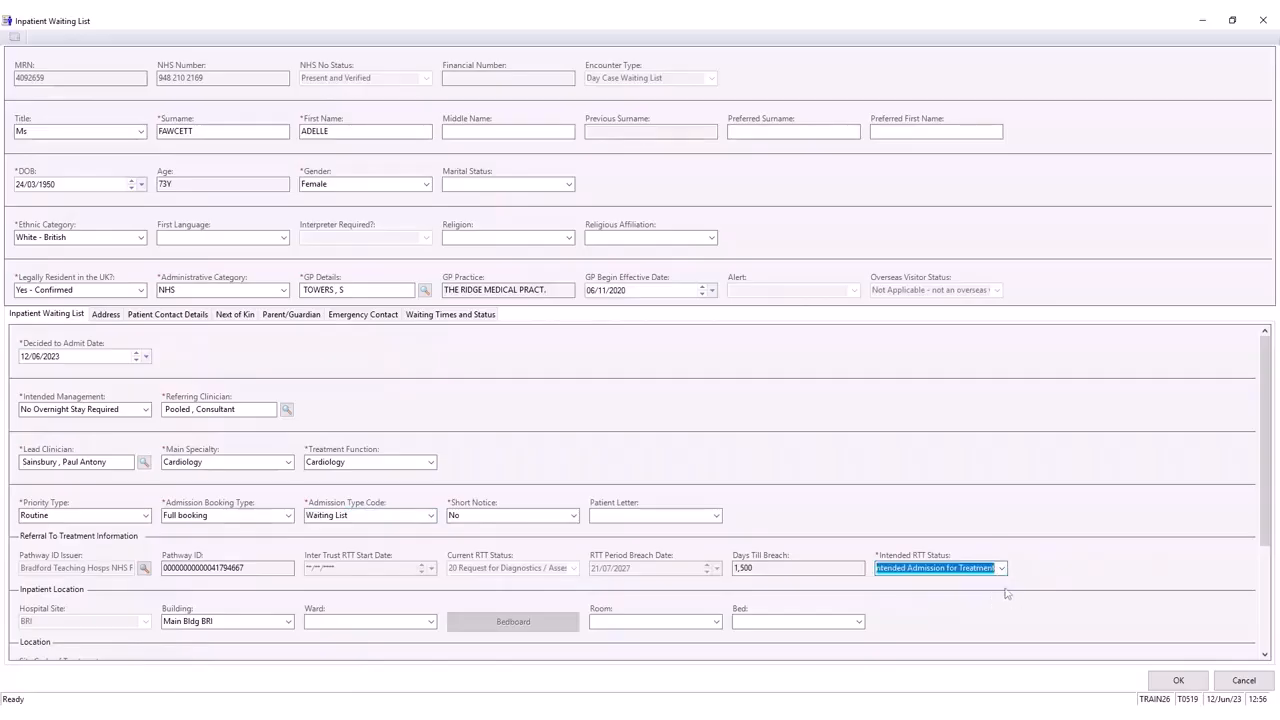
click(1166, 684)
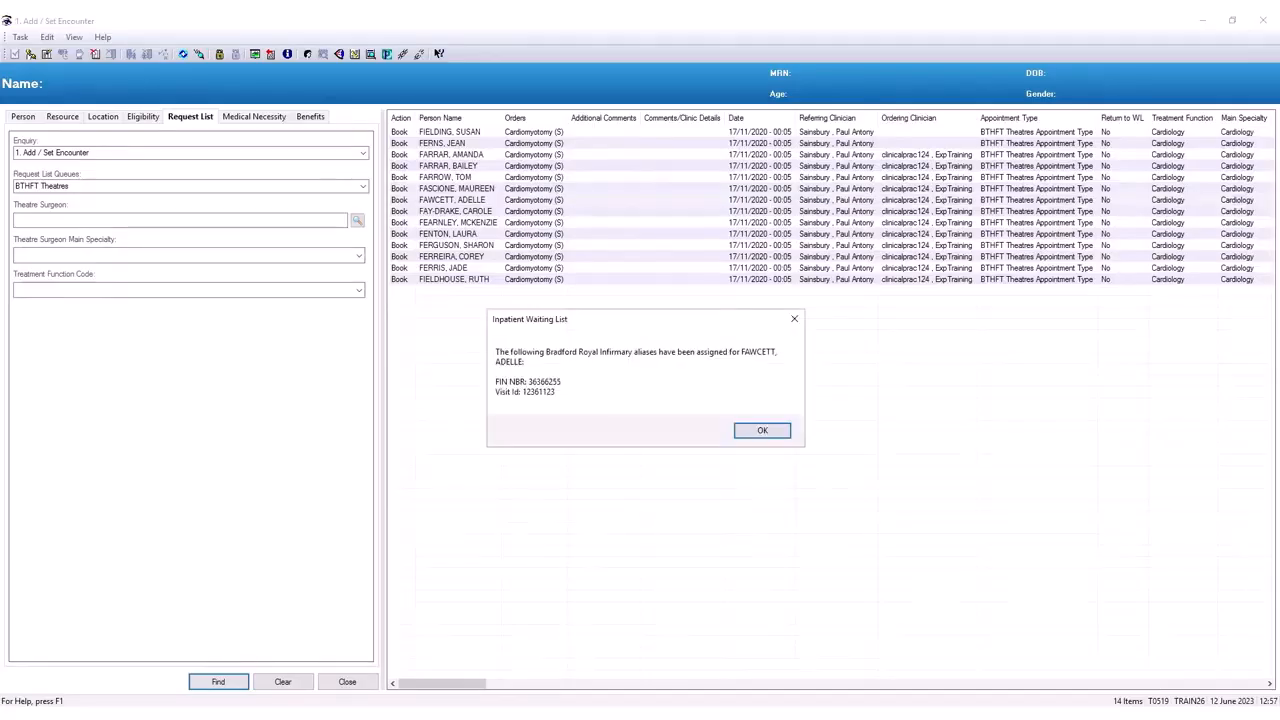